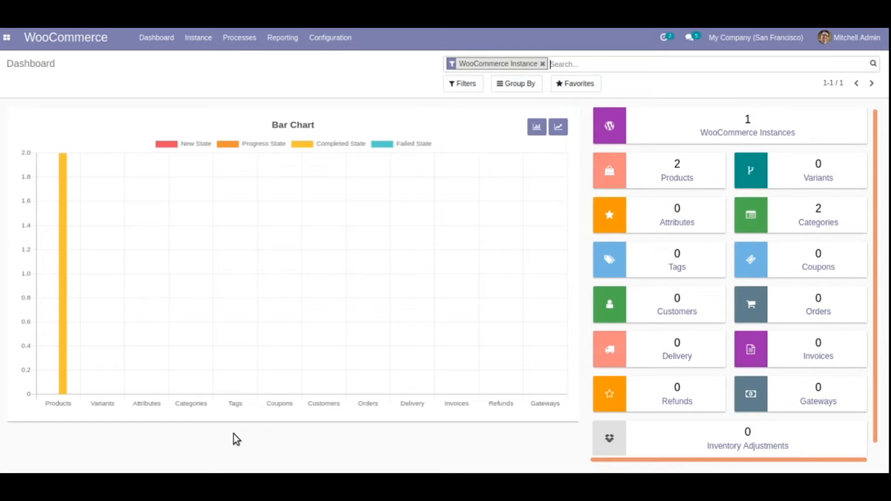
- Open the WooCommerce instances and start a specific operation for inst D with Import Customers as the import operation
left_click(204, 48)
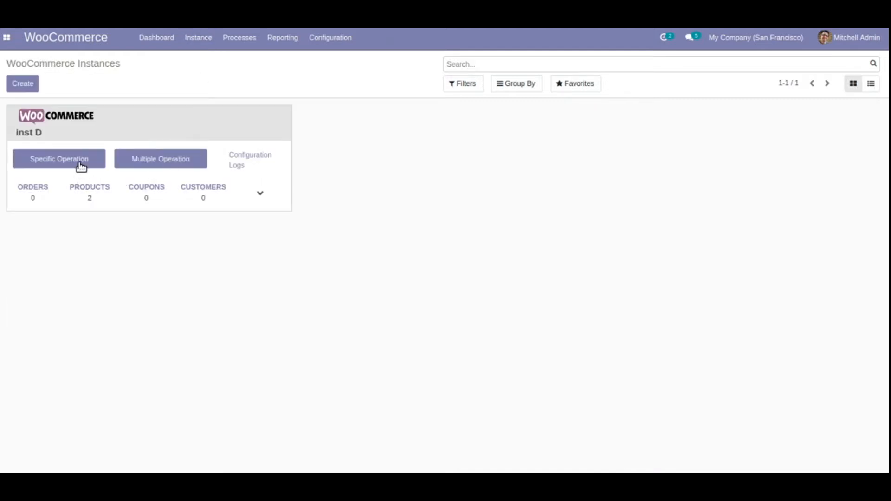
left_click(81, 165)
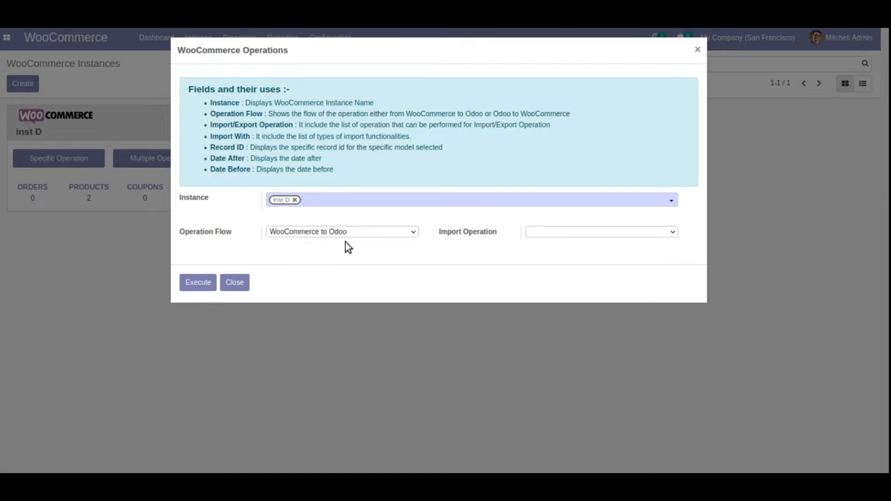
left_click(543, 236)
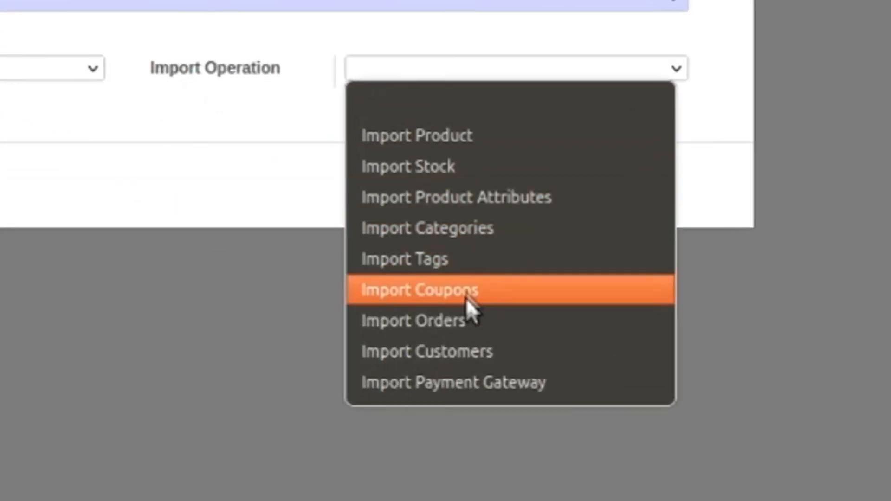
left_click(482, 352)
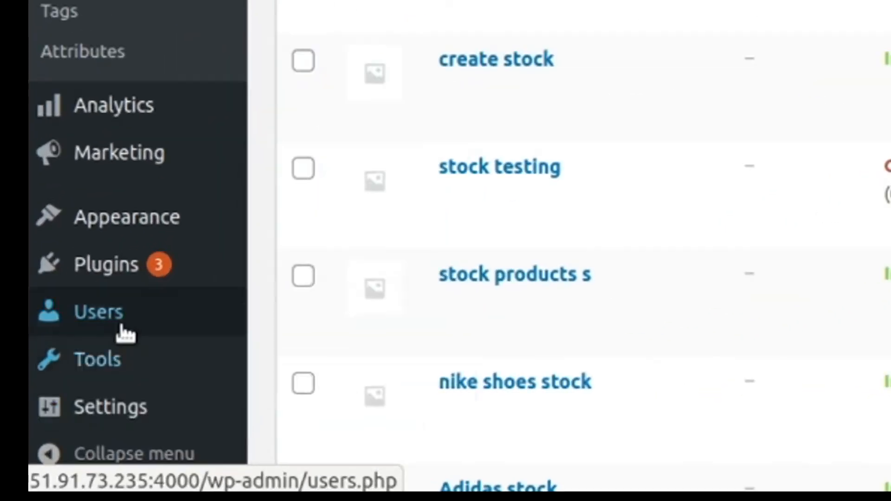
- Switch to the WordPress admin of the demo-wc store and start adding a new user
mouse_move(139, 325)
left_click(312, 316)
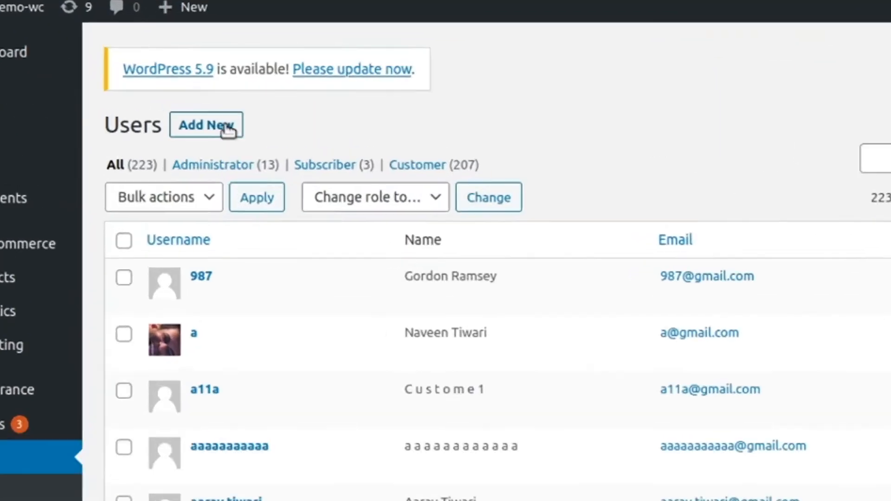
left_click(226, 129)
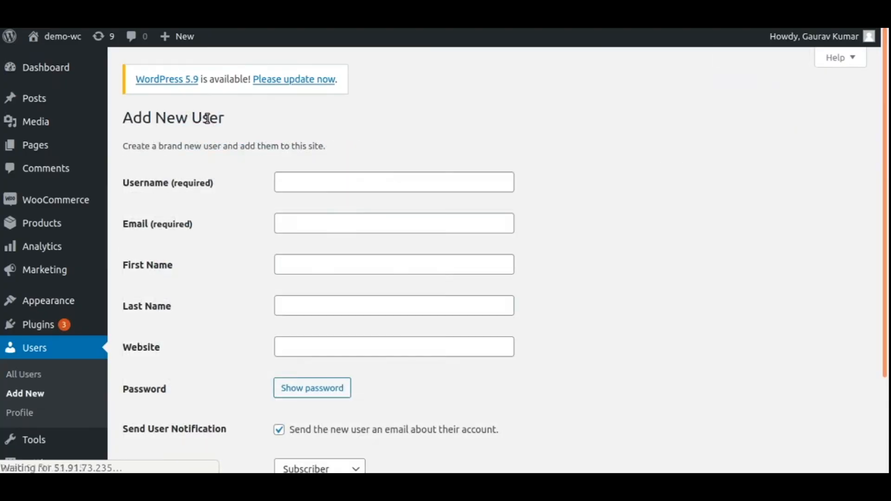
- Fill in the new user's username, e-mail, first name and last name
left_click(394, 182)
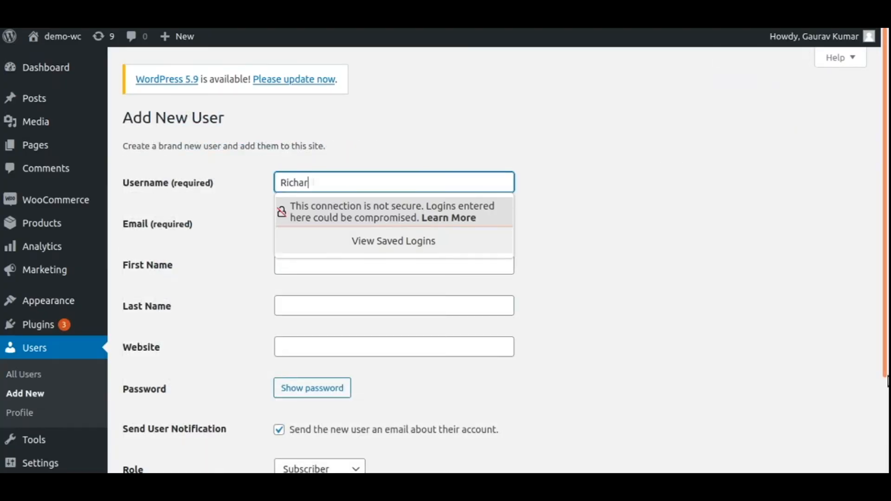
key("Escape")
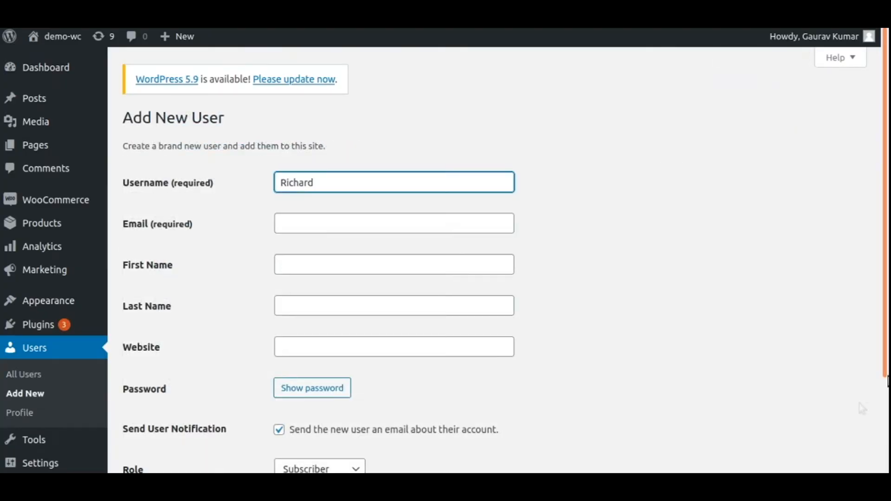
left_click(337, 224)
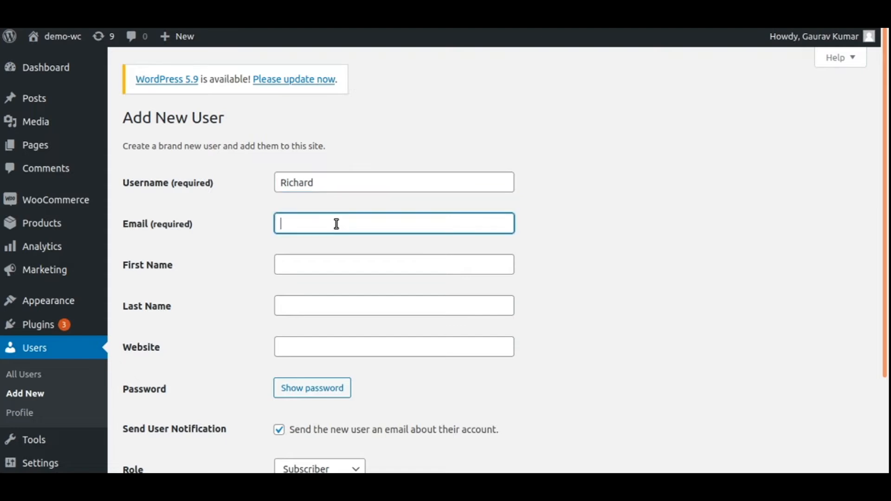
type("richar")
left_click(348, 312)
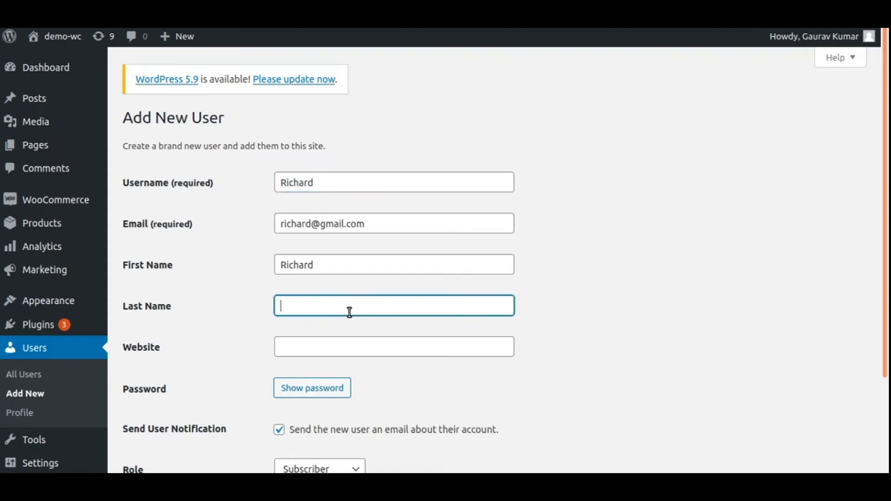
scroll(186, 408, "down", 2)
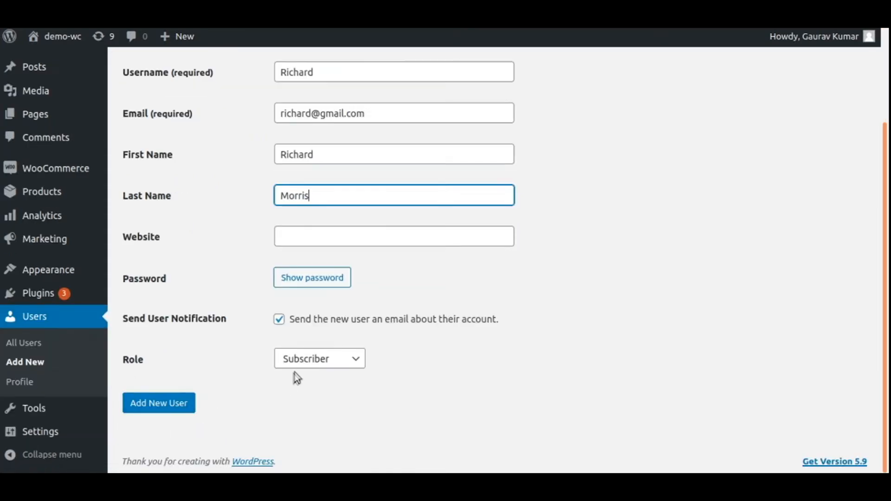
- Give the new user the Customer role, add the user and decline saving the login in the browser
left_click(305, 360)
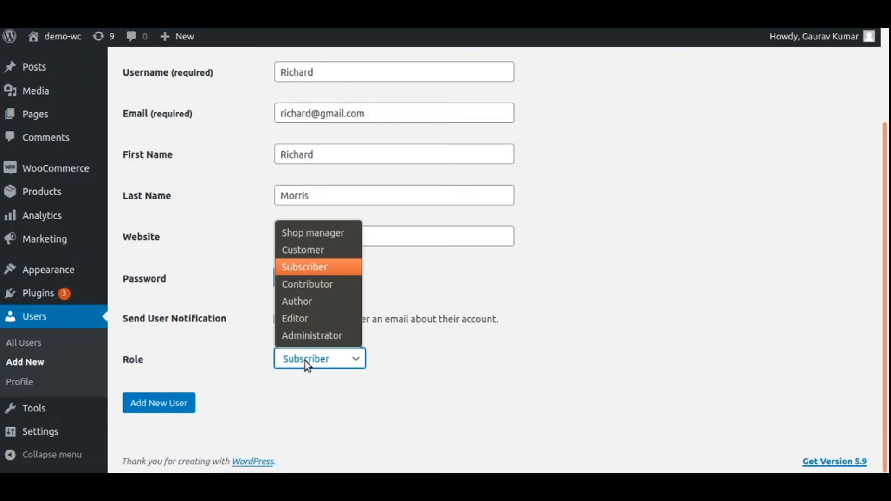
left_click(325, 251)
left_click(160, 408)
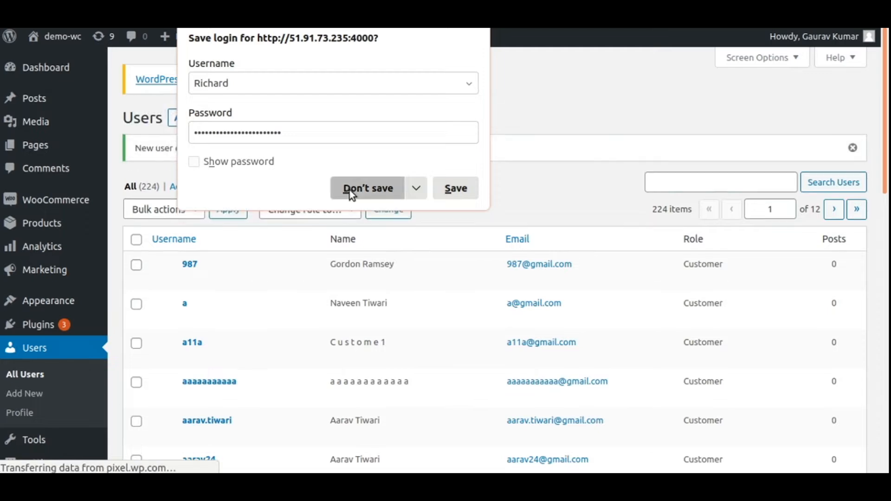
left_click(349, 189)
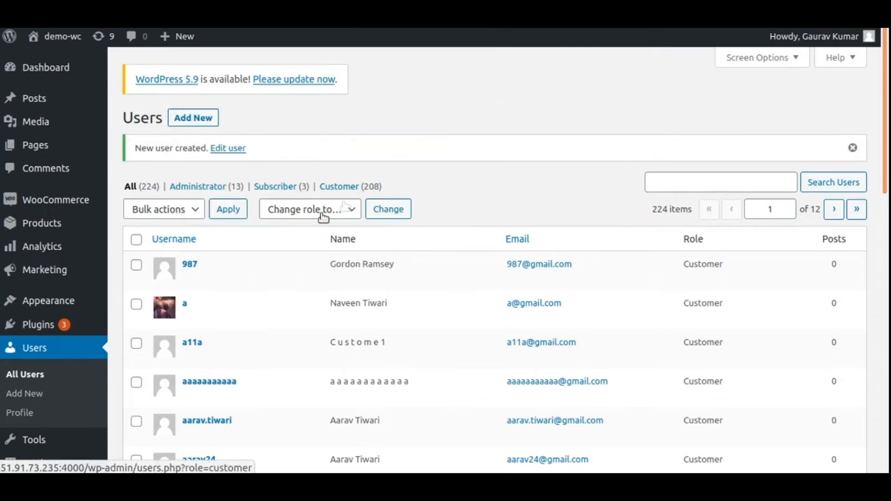
- Search the users for the new customer's first name and open that customer's profile for editing
left_click(736, 183)
type("richard")
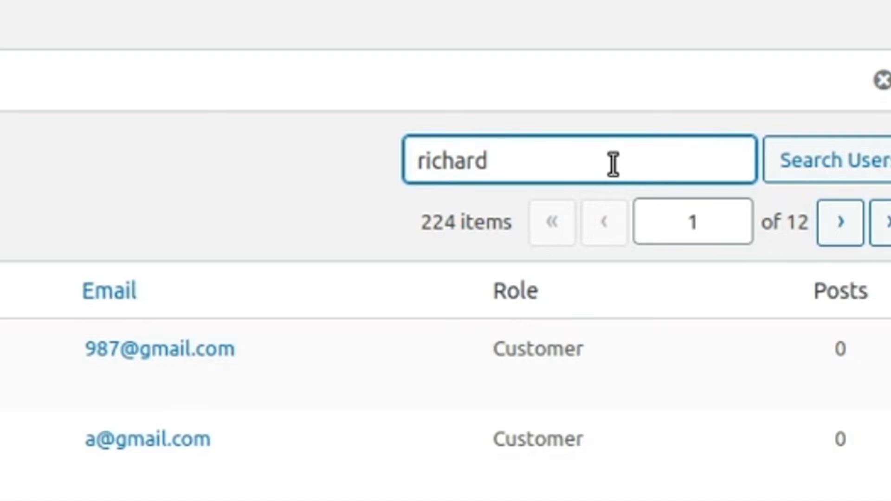
key("Return")
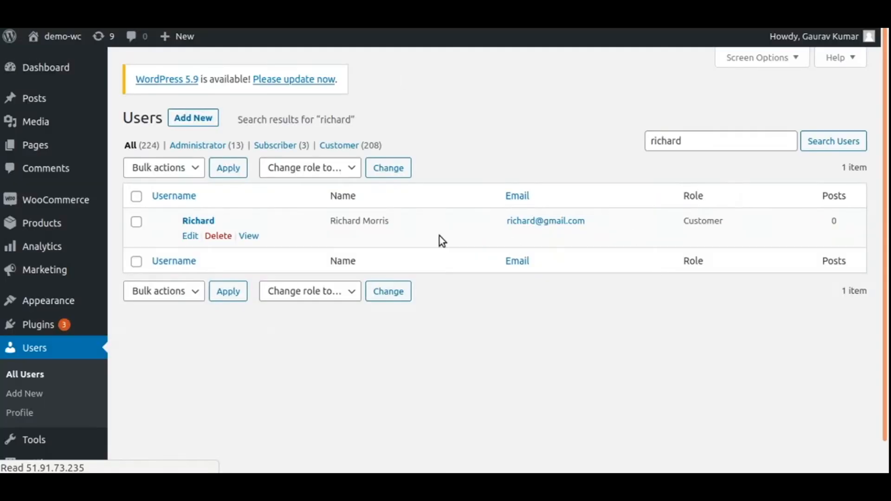
left_click(200, 222)
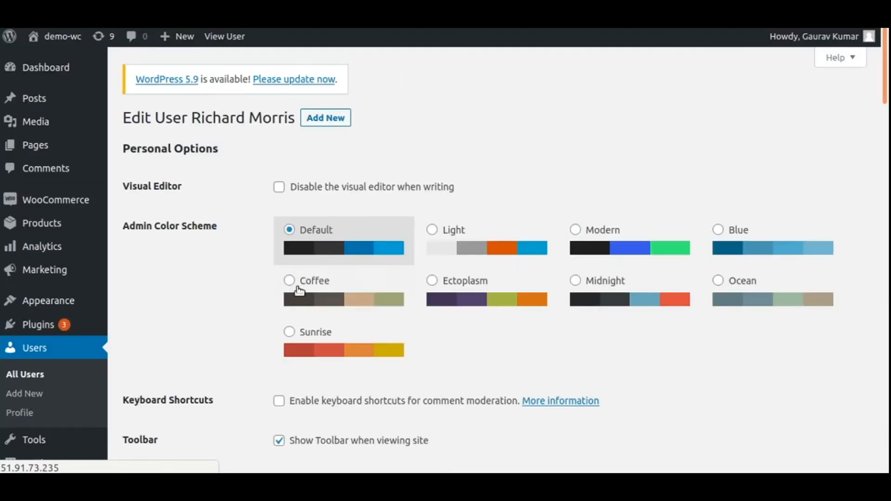
- Fill in the customer billing address with address, city, postcode, country United States (US) and phone number
scroll(319, 338, "down", 10)
scroll(319, 339, "down", 10)
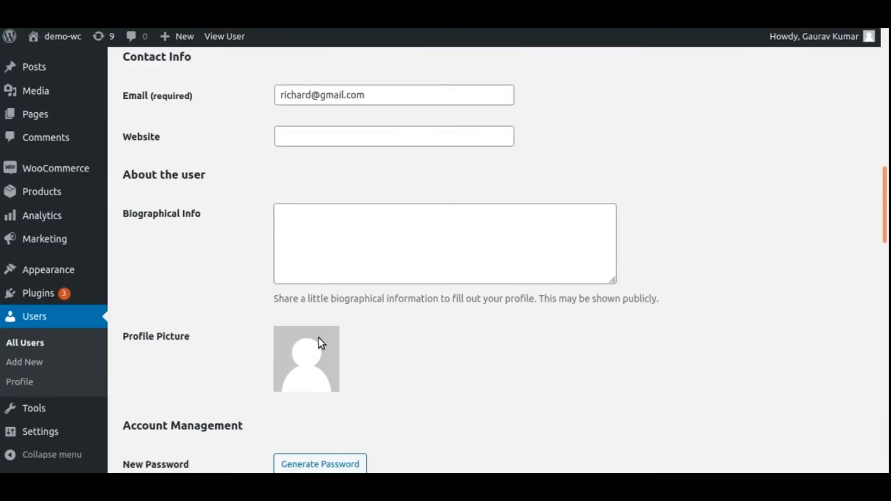
left_click_drag(135, 269, 237, 269)
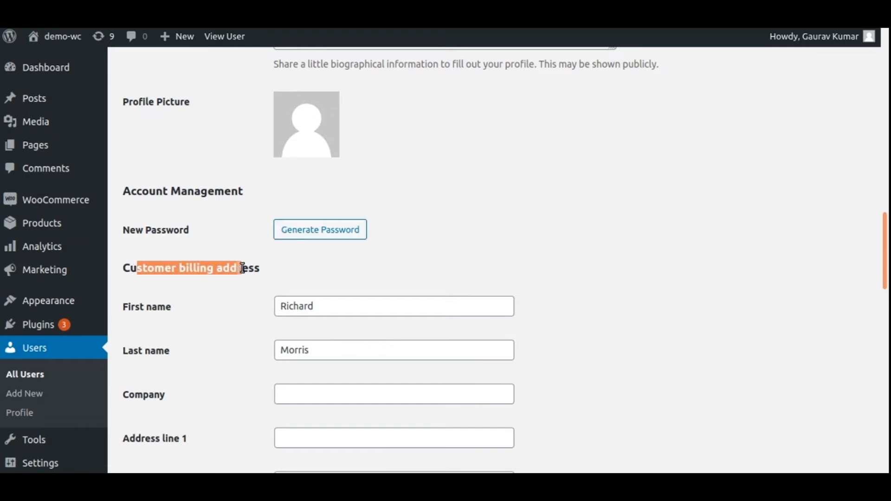
scroll(229, 233, "down", 3)
left_click(318, 286)
type("New York")
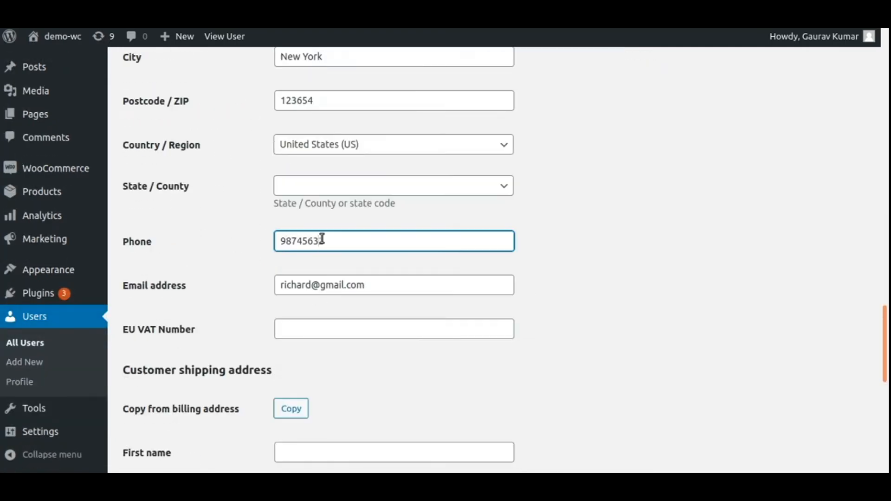
type("214")
scroll(188, 325, "down", 6)
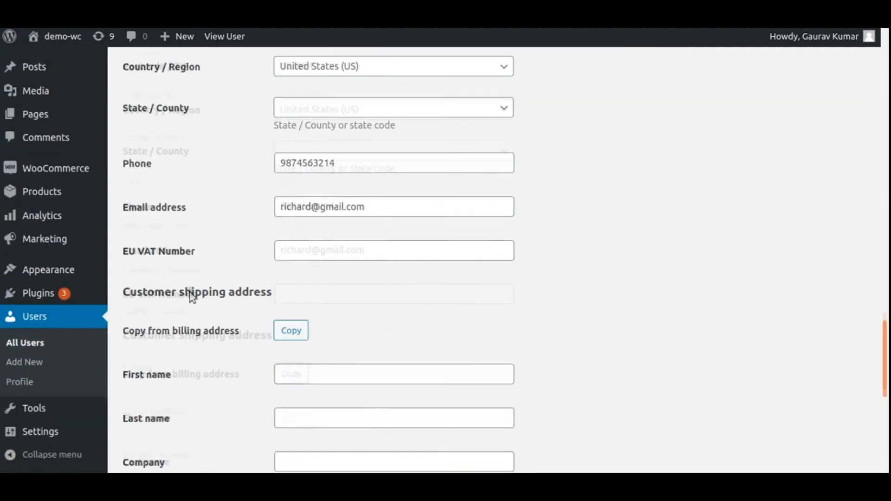
- Enter the customer's first and last name in the customer shipping address
left_click(315, 138)
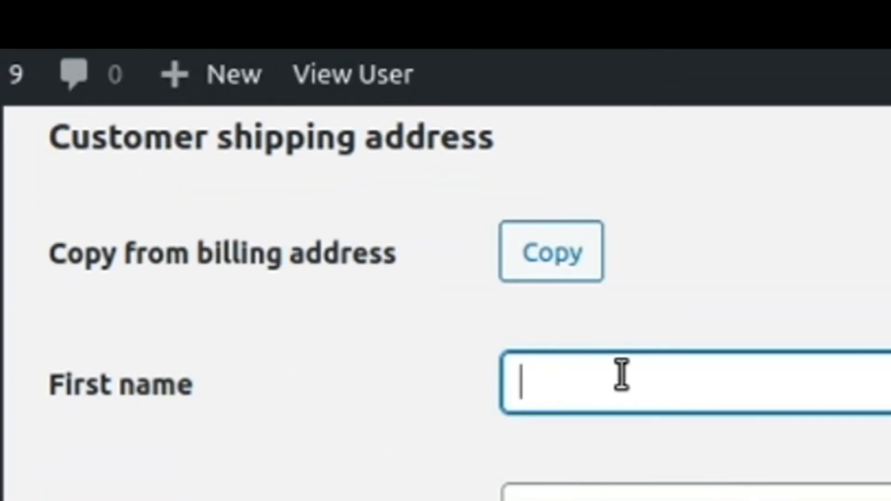
left_click(341, 192)
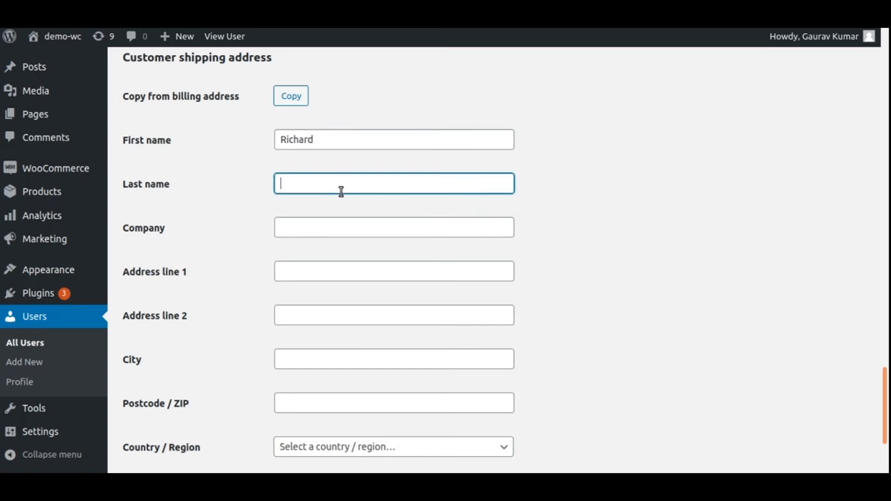
- Fill in address line 1, the city and the postcode of the customer shipping address
left_click(354, 273)
type("Mumbai")
left_click(356, 367)
type("mumba")
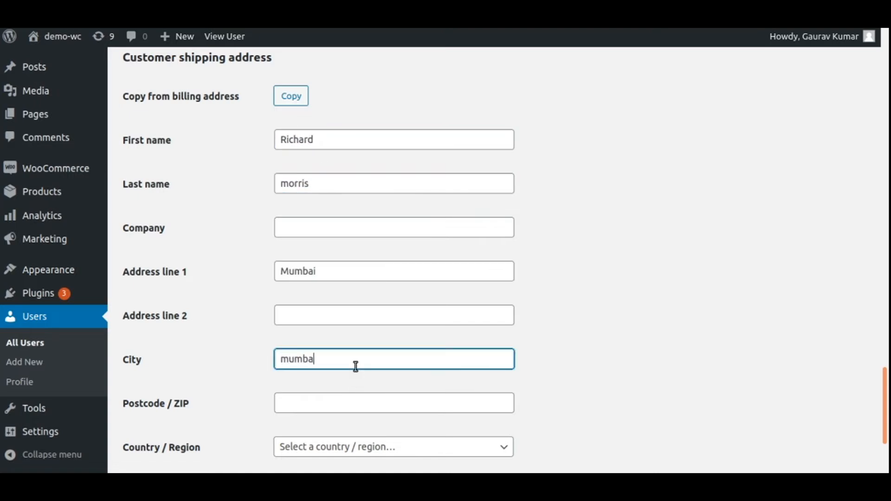
type("i")
scroll(356, 367, "down", 3)
left_click(339, 257)
type("400254")
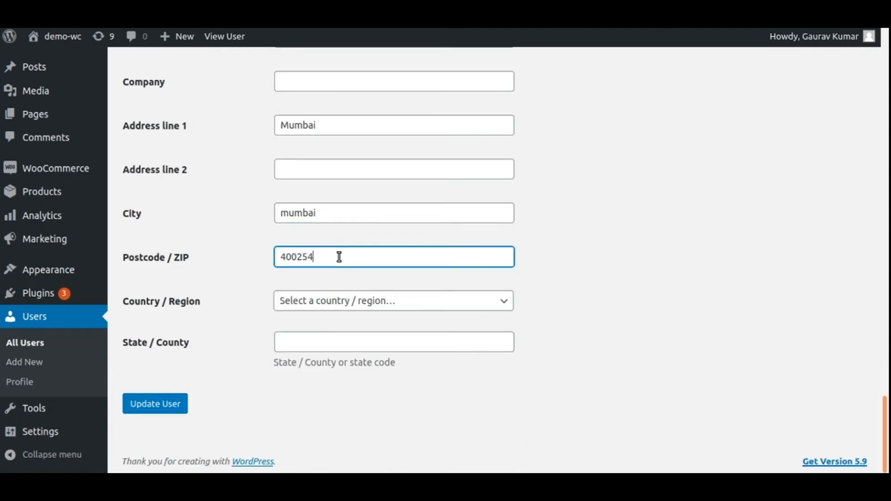
- Set the shipping country to India and update the user
left_click(335, 304)
type("ind")
left_click(333, 253)
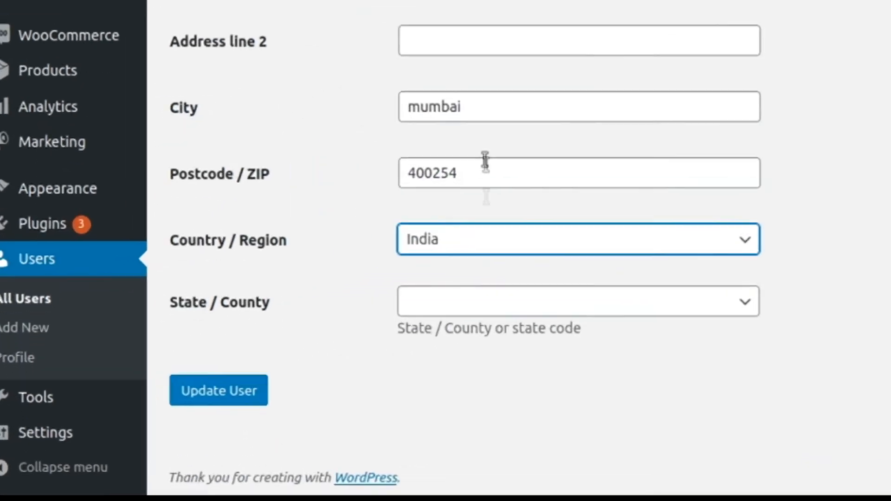
left_click(222, 392)
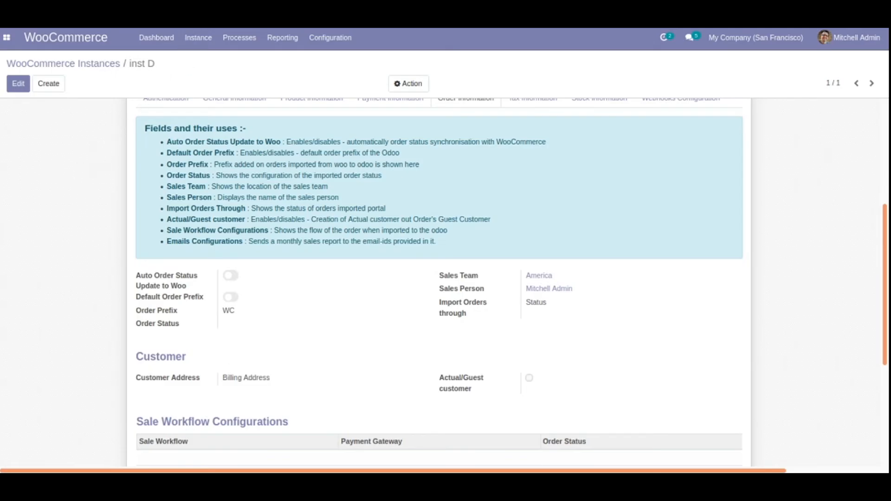
- Switch back to Odoo and set up a specific operation for inst D: Import Customers with the Specific Id Filter
left_click(79, 66)
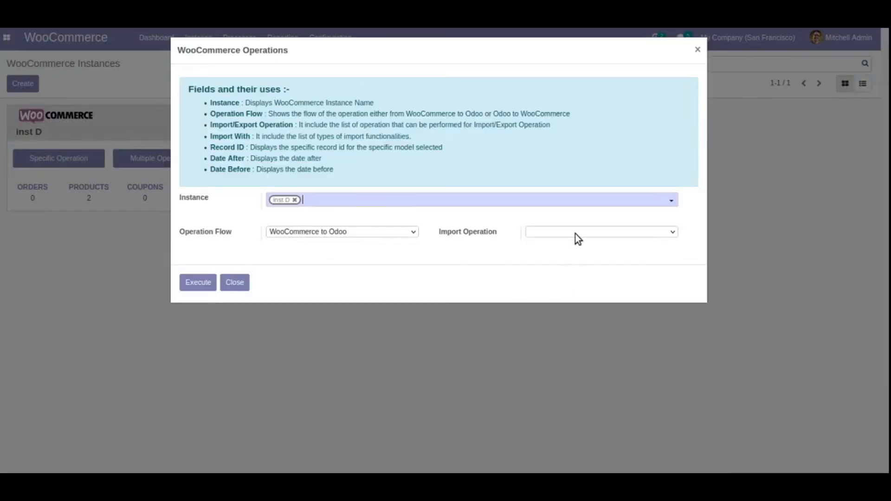
left_click(575, 232)
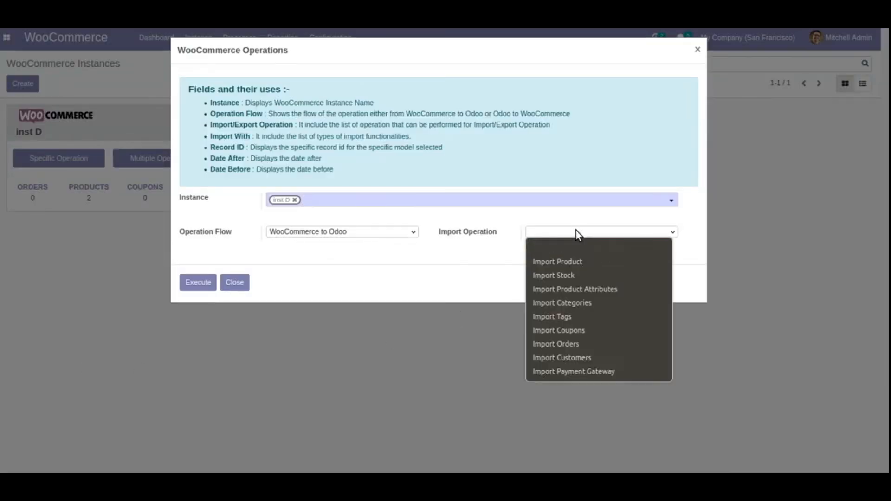
left_click(580, 359)
left_click(418, 263)
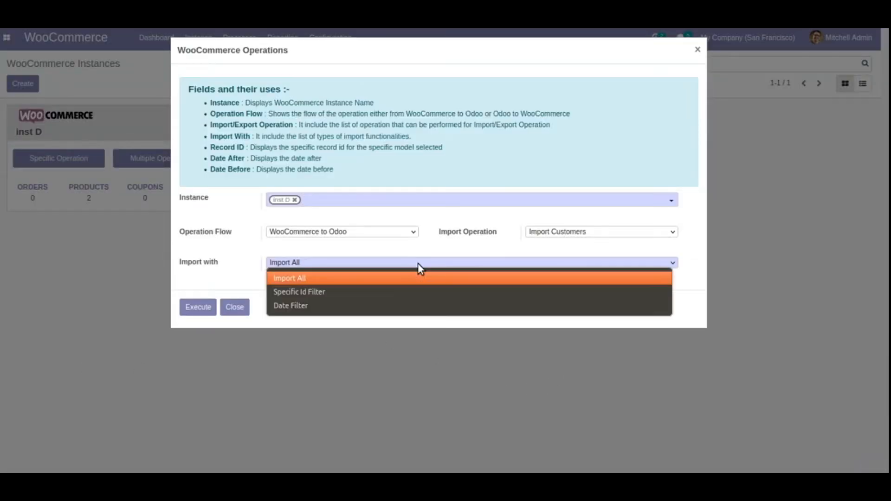
left_click(416, 289)
- Enter the new customer's WooCommerce record ID, execute the import and close the info message
left_click(326, 316)
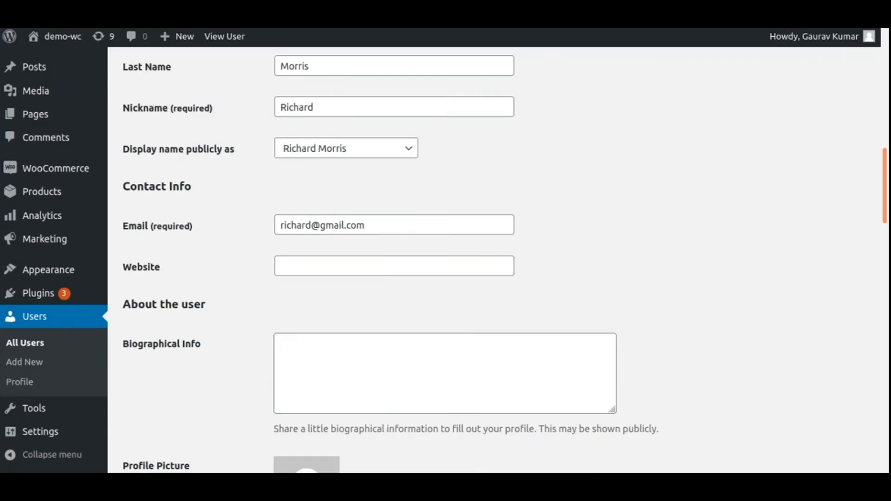
scroll(257, 240, "up", 10)
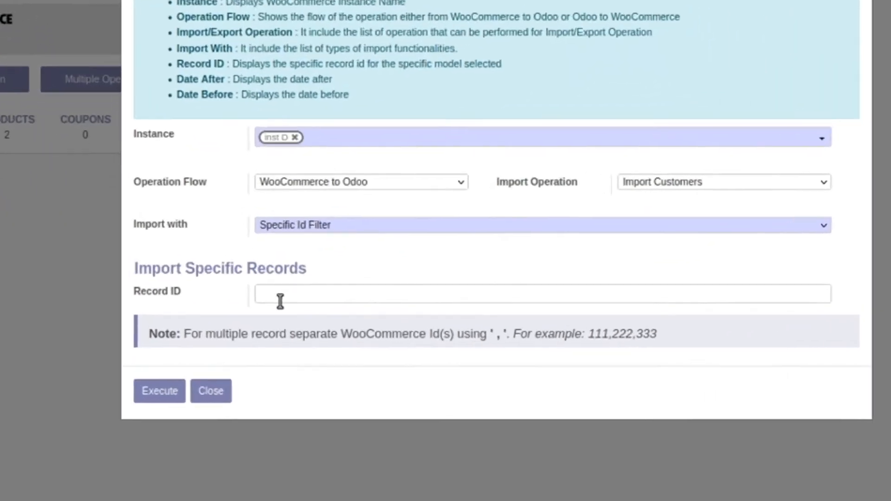
left_click(281, 300)
type("244")
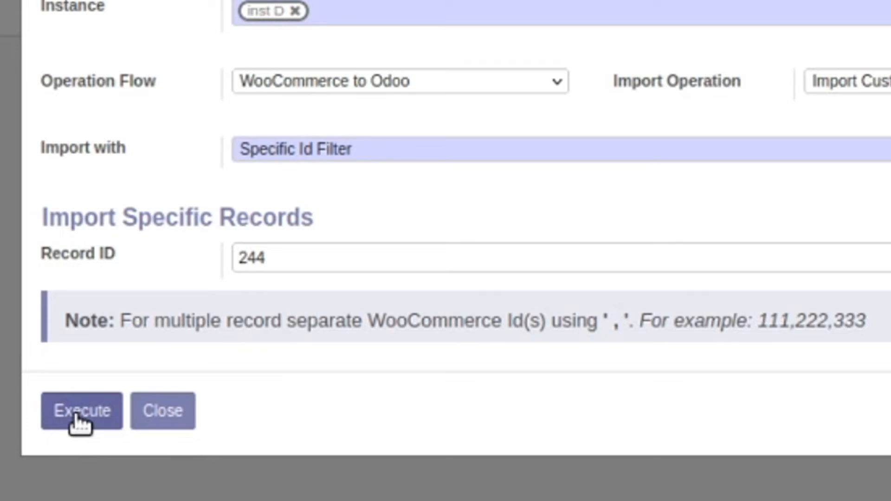
left_click(79, 412)
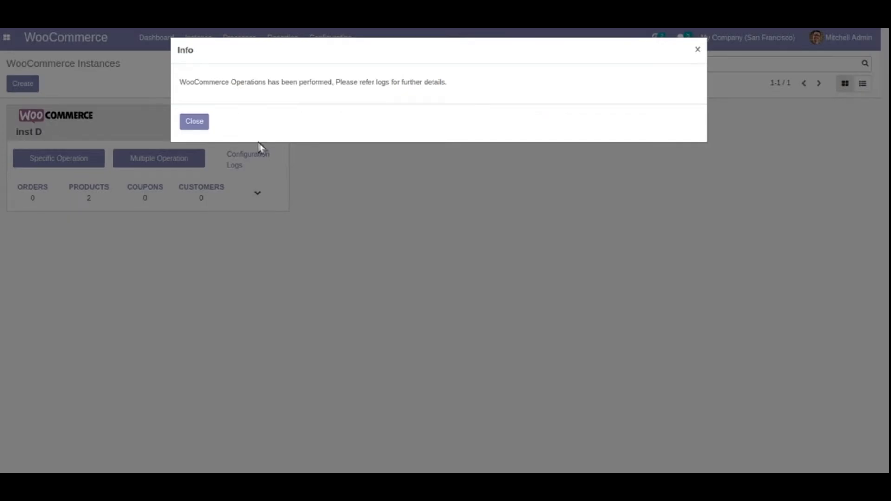
left_click(195, 121)
- Examine the customer's import job in the queue jobs and return to the job list to check its state
left_click(251, 47)
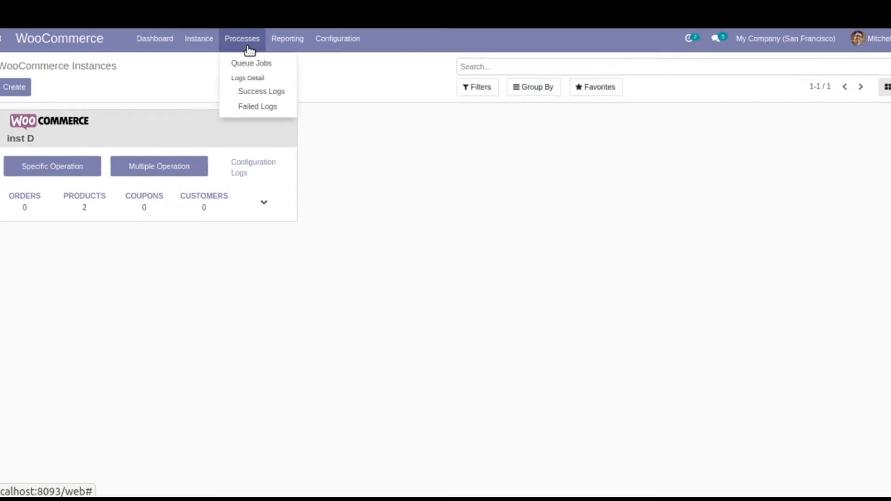
left_click(251, 62)
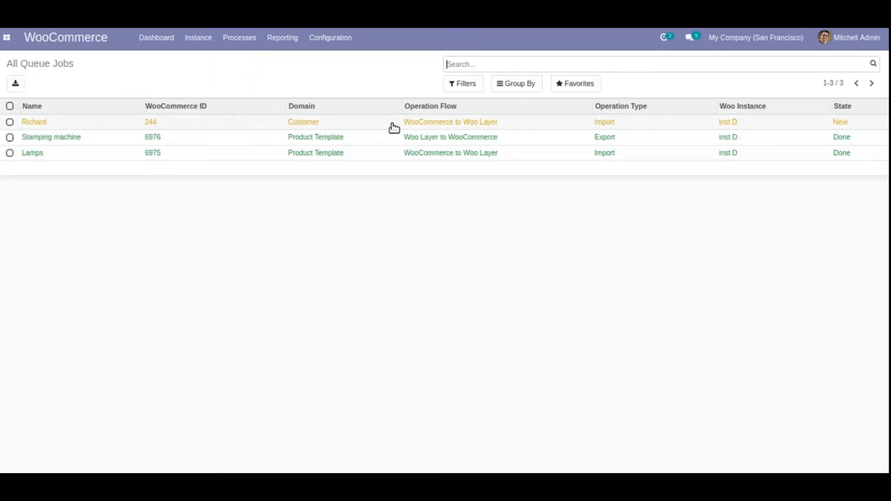
left_click(578, 125)
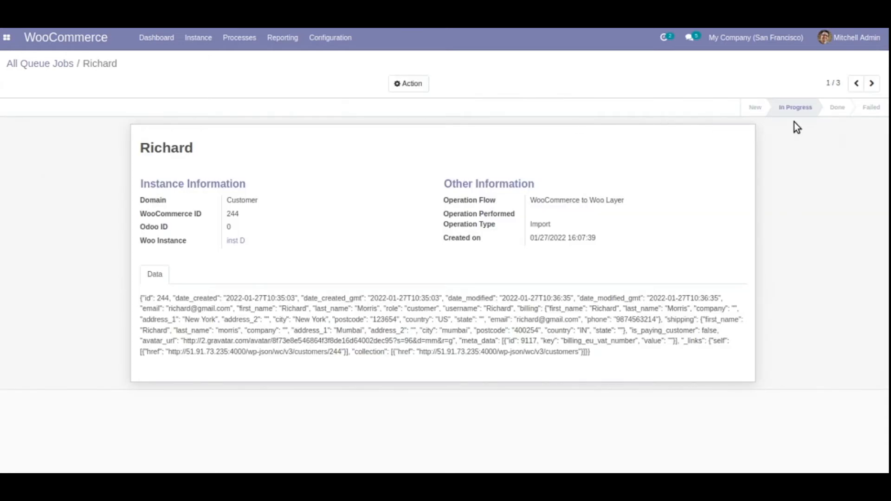
left_click(58, 64)
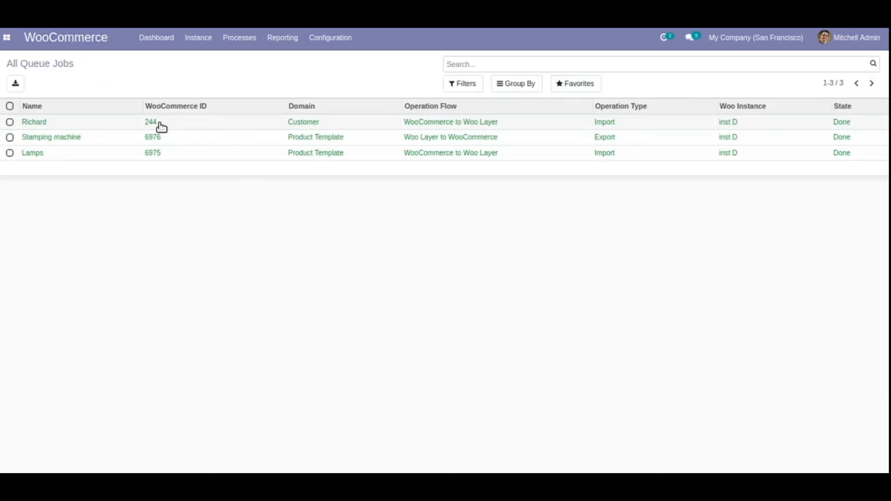
- Open the customer list in the Sales module and search it by the imported customer's name without the Customer Invoices filter
left_click(7, 38)
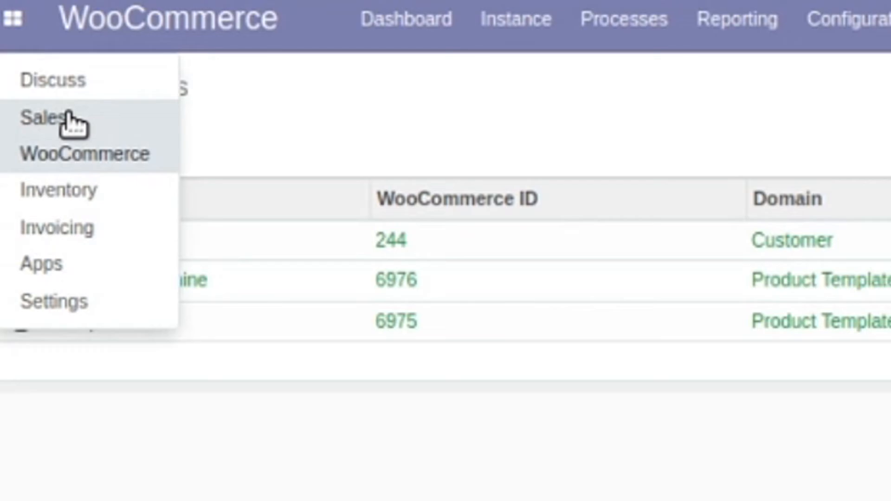
left_click(70, 122)
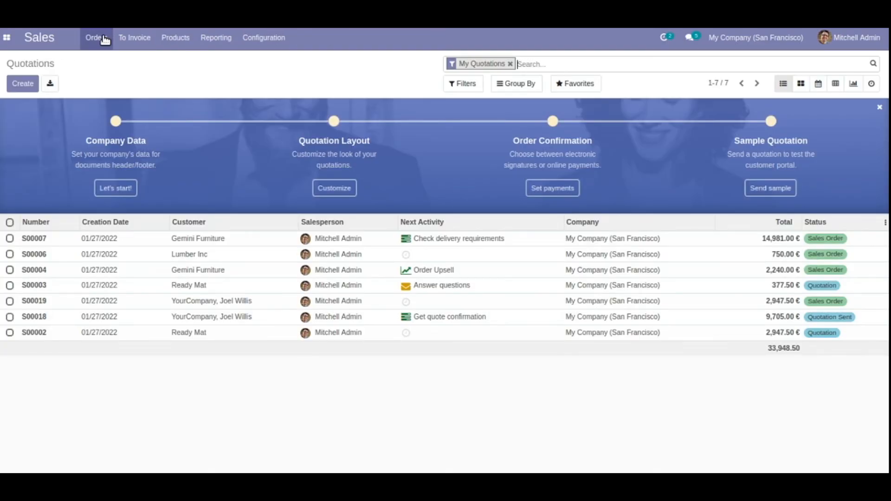
left_click(103, 39)
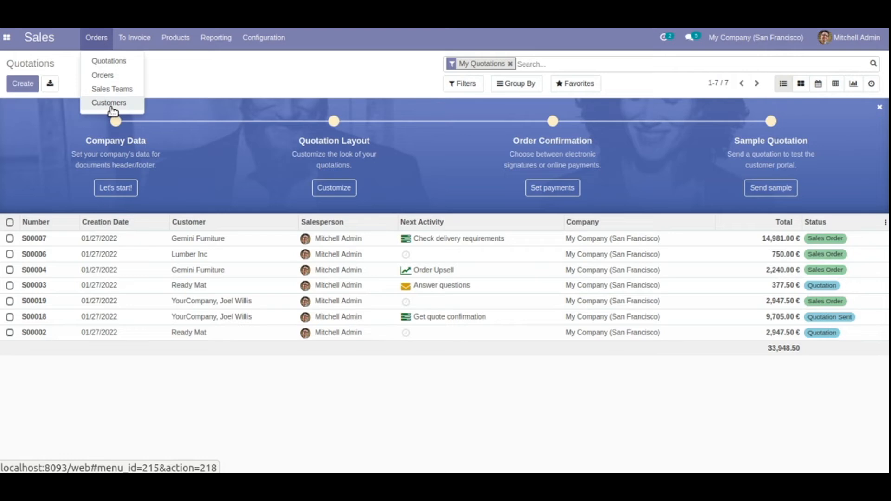
left_click(110, 104)
type("rich")
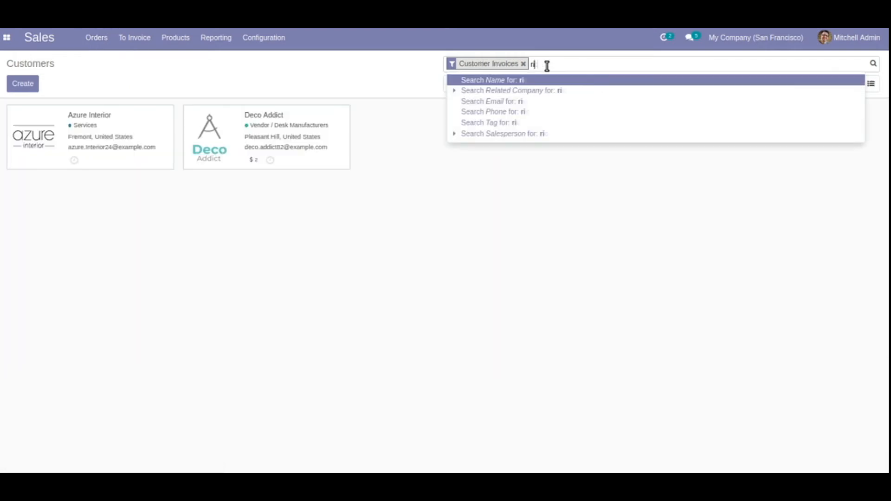
key("Return")
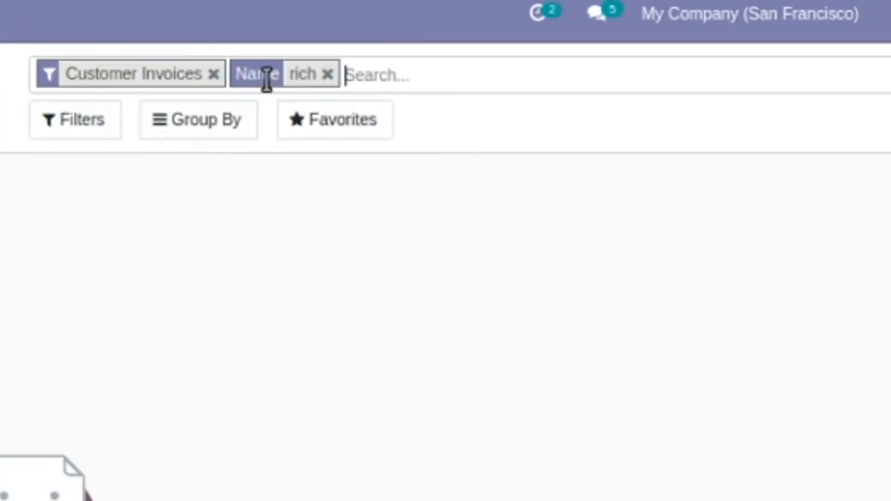
left_click(213, 74)
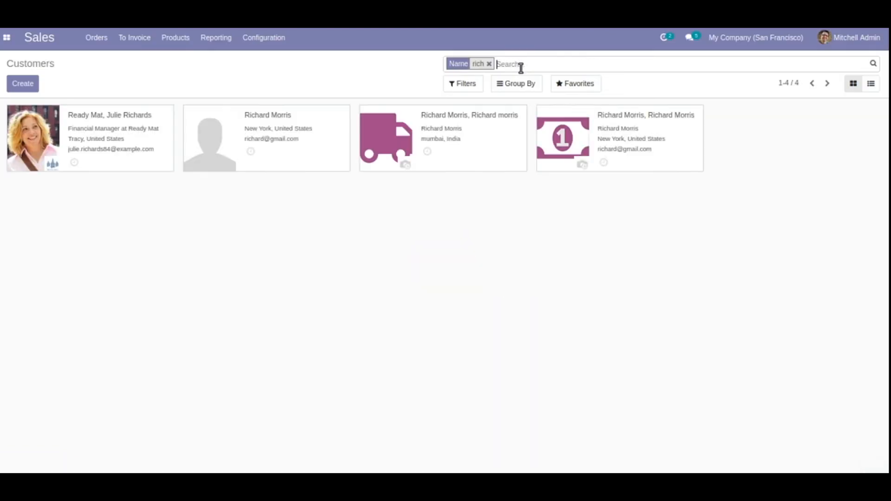
- Open the imported customer's record and examine its linked WooCommerce customer entry, including the Woo customer ID, instance and sync dates
left_click(315, 163)
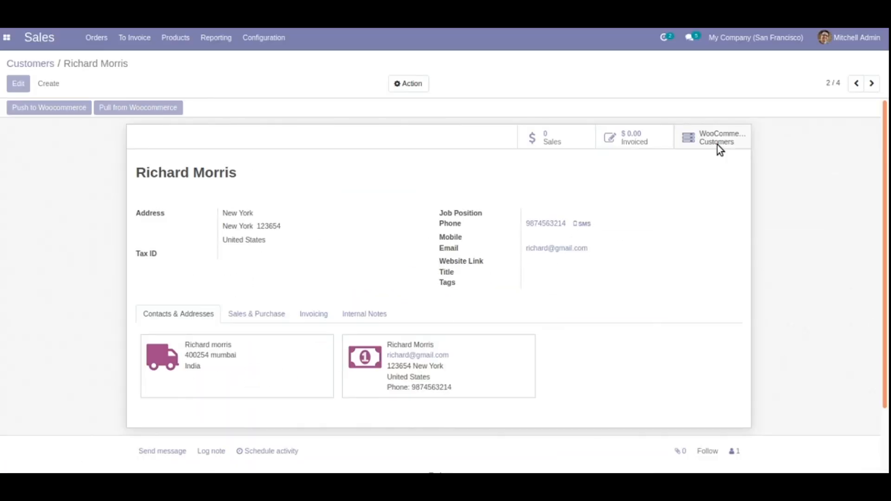
left_click(568, 191)
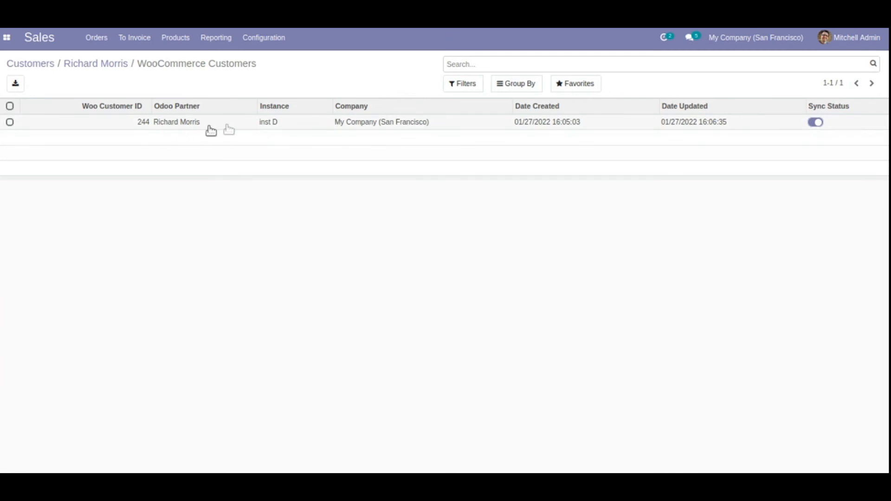
left_click(484, 124)
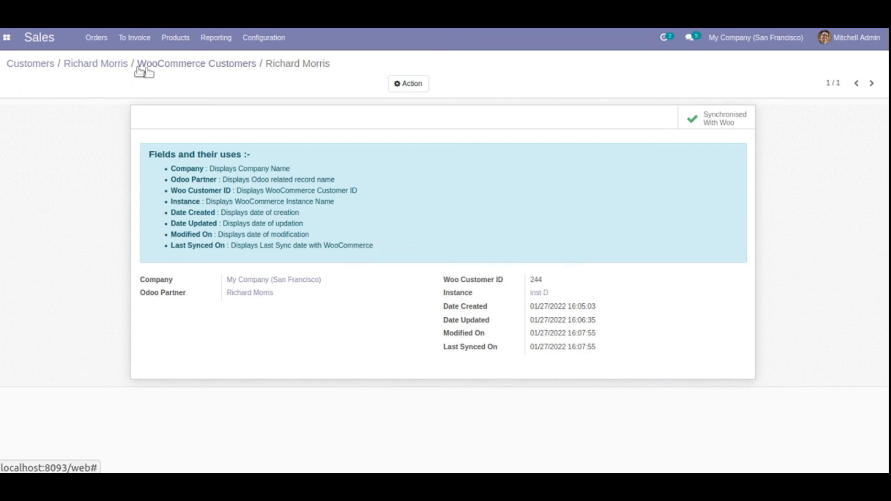
left_click(110, 67)
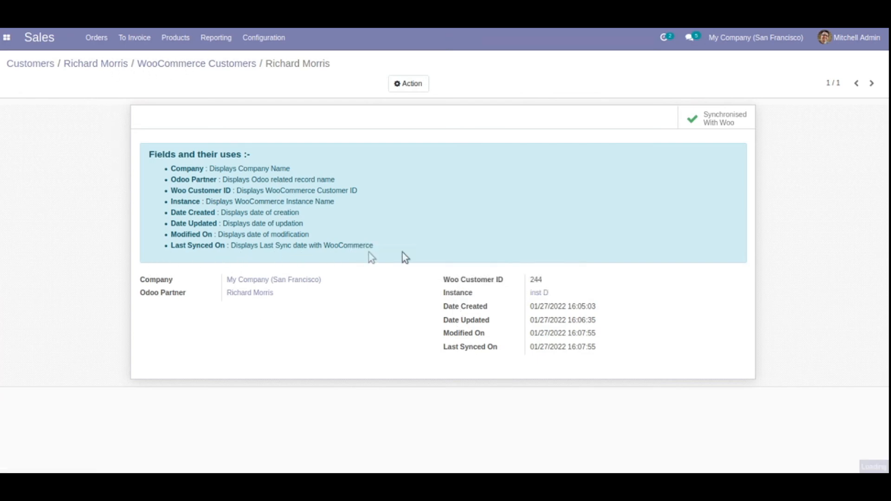
left_click(724, 139)
left_click(718, 132)
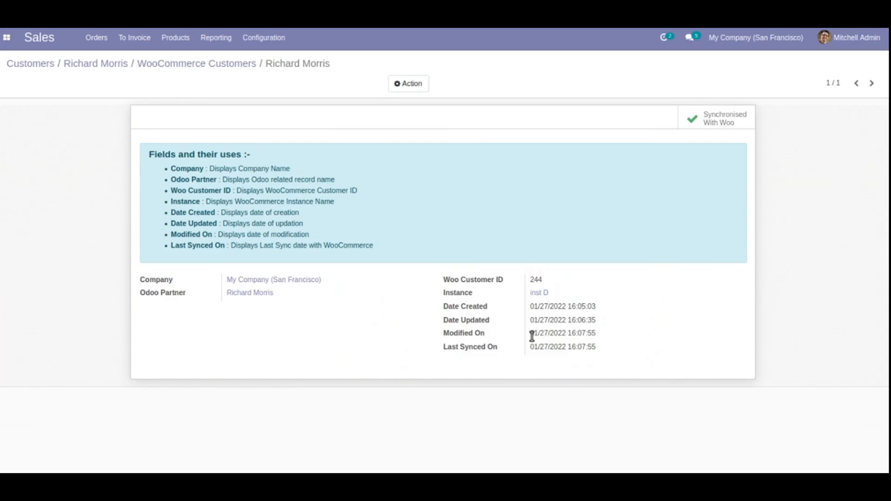
- Return from the Sales module to the WooCommerce module
left_click(6, 37)
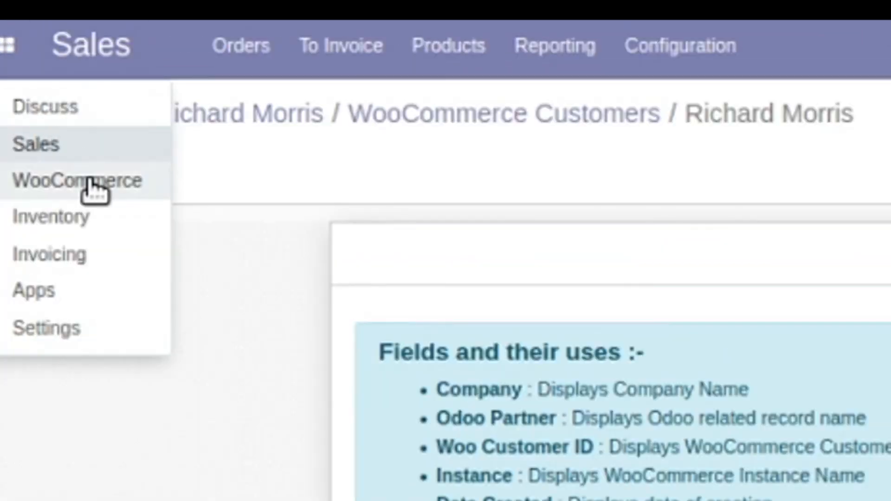
left_click(92, 191)
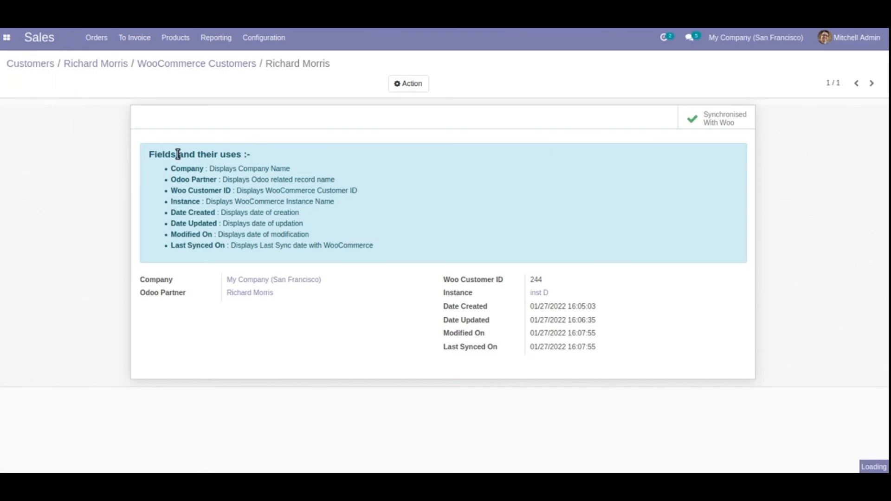